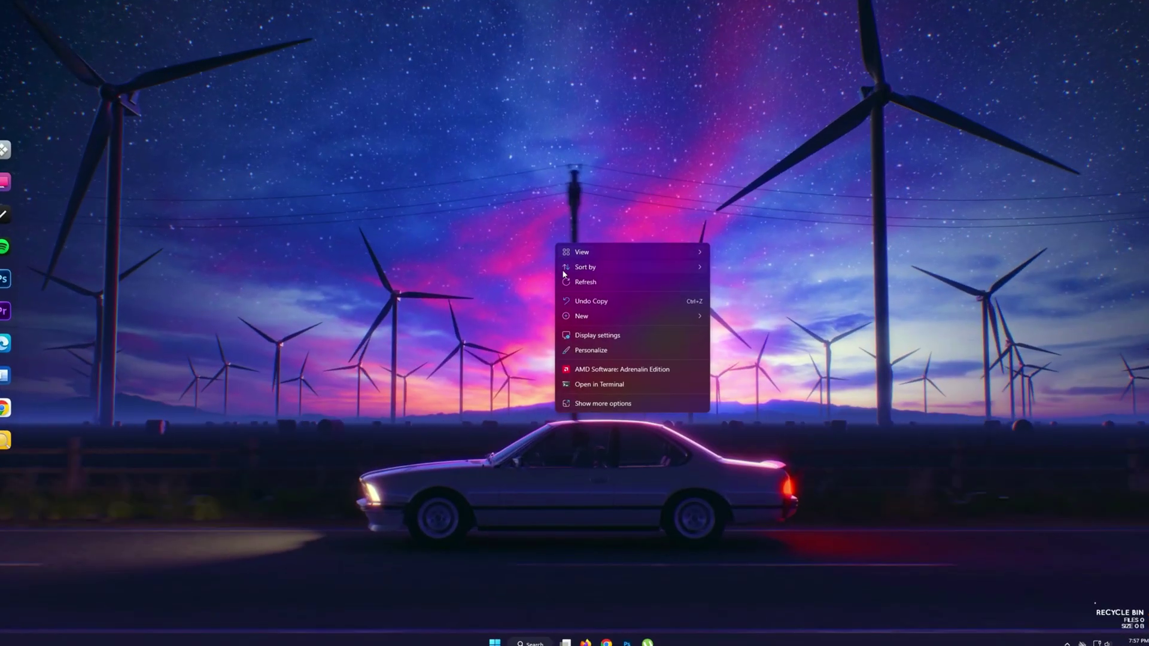
Launch AMD Software: Adrenalin Edition, go to the Gaming library and start Add A Game
{"action": "left_click", "coordinate": [599, 371]}
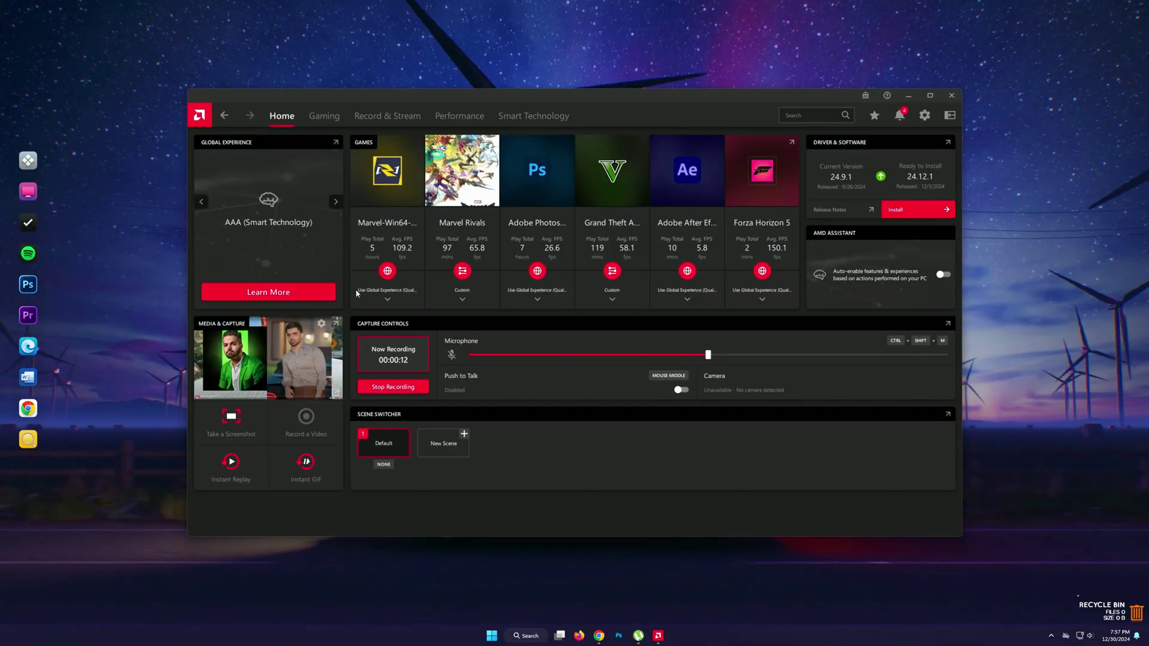
{"action": "left_click", "coordinate": [321, 116]}
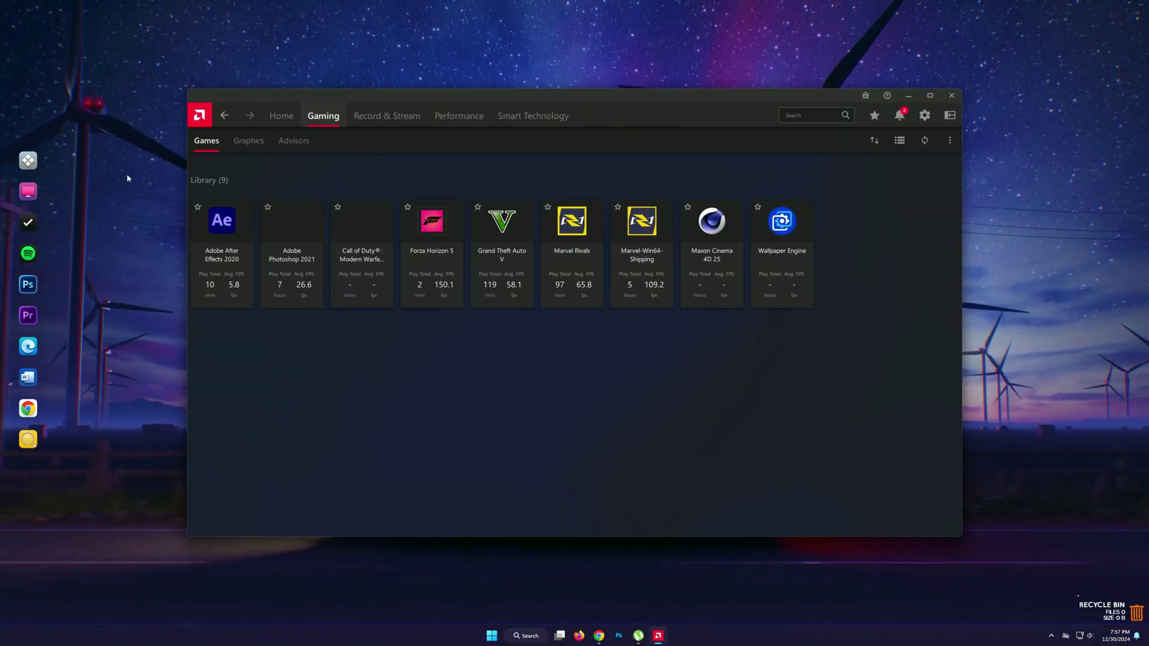
{"action": "left_click", "coordinate": [914, 166]}
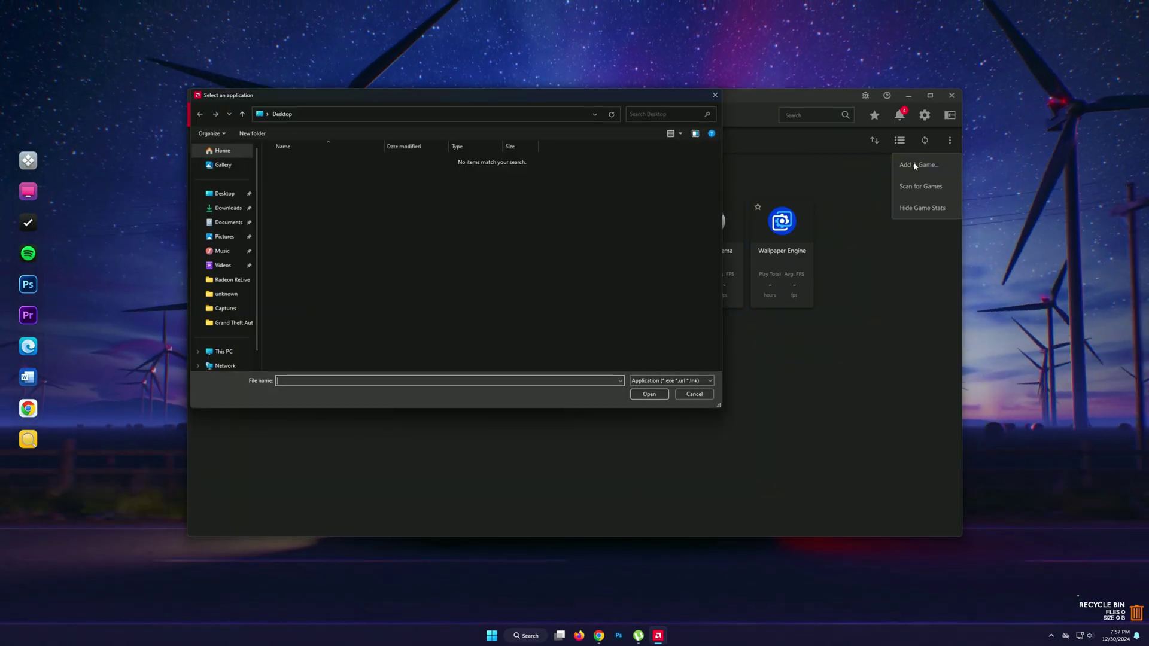
Add FortniteClient-Win64-Shipping from D:\Games\Fortnite\...\FortniteGame\Binaries\Win64 to the library
{"action": "left_click", "coordinate": [219, 353]}
{"action": "double_click", "coordinate": [446, 163]}
{"action": "double_click", "coordinate": [301, 171]}
{"action": "double_click", "coordinate": [301, 172]}
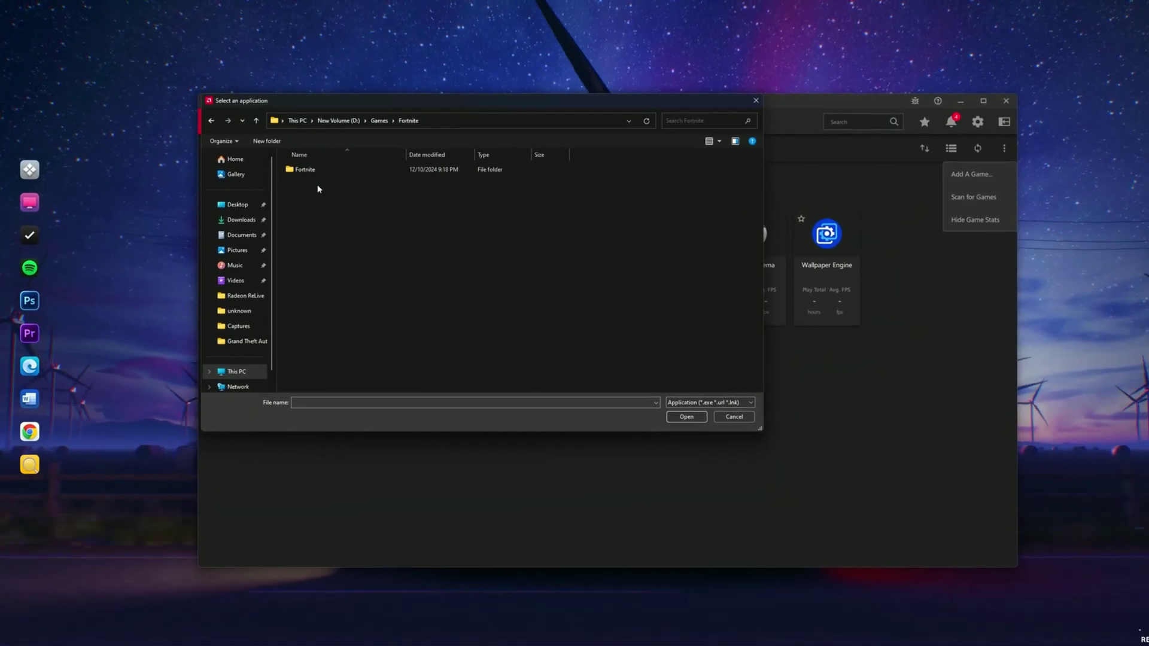
{"action": "double_click", "coordinate": [302, 169]}
{"action": "double_click", "coordinate": [317, 213]}
{"action": "double_click", "coordinate": [332, 186]}
{"action": "double_click", "coordinate": [326, 189]}
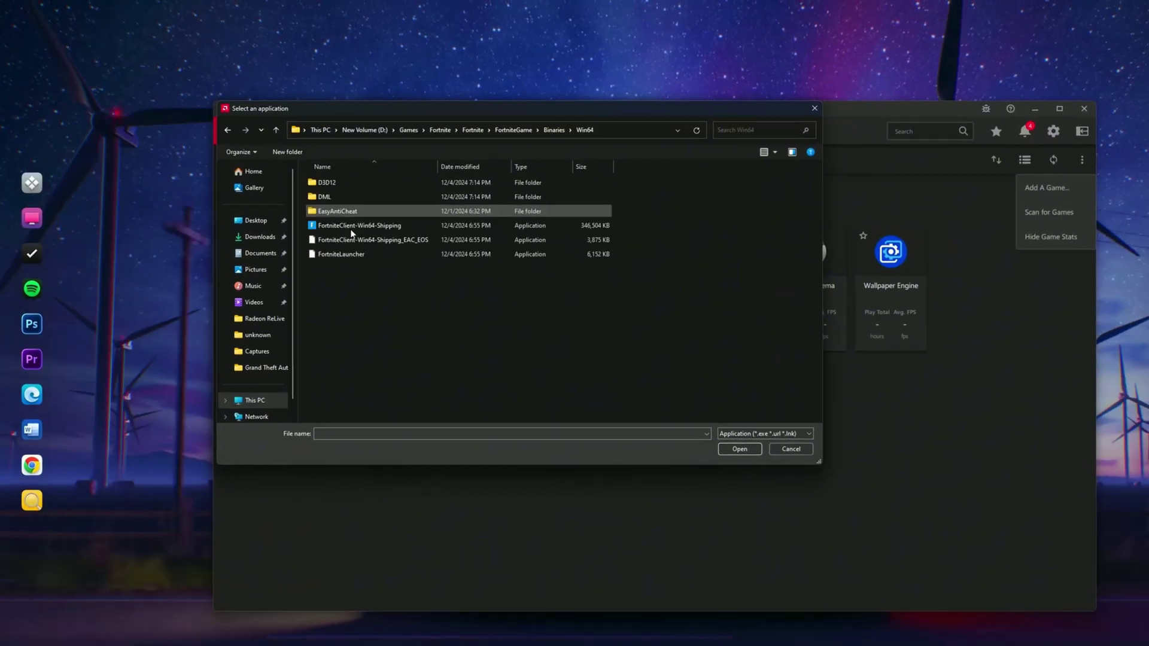
{"action": "left_click", "coordinate": [331, 217]}
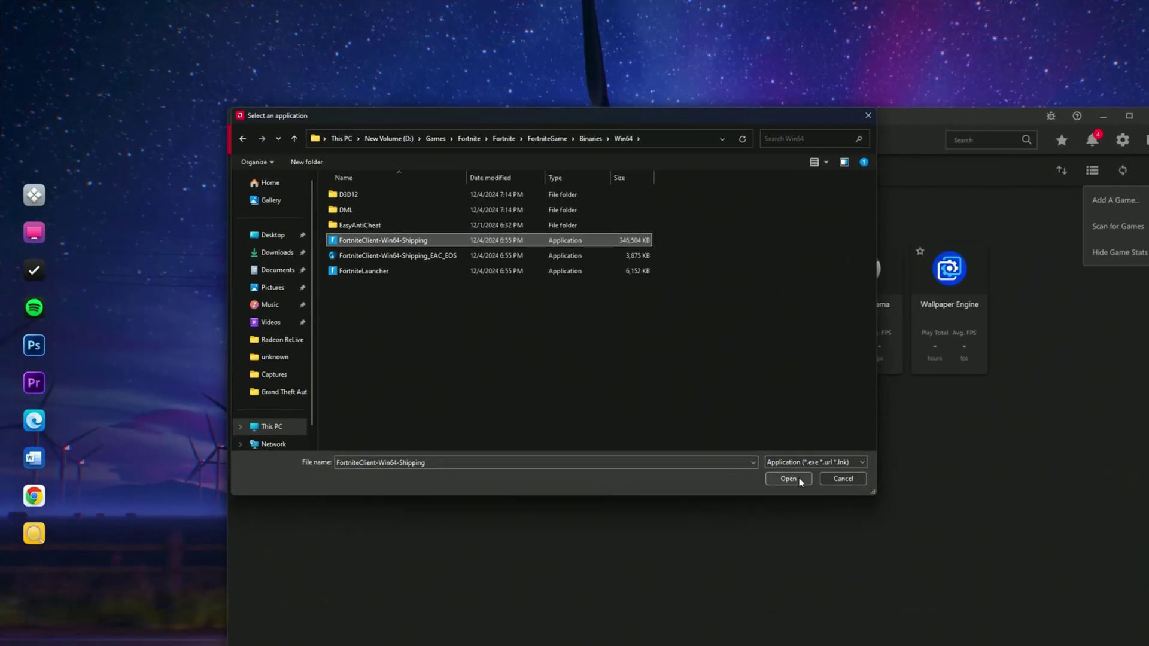
{"action": "left_click", "coordinate": [751, 456]}
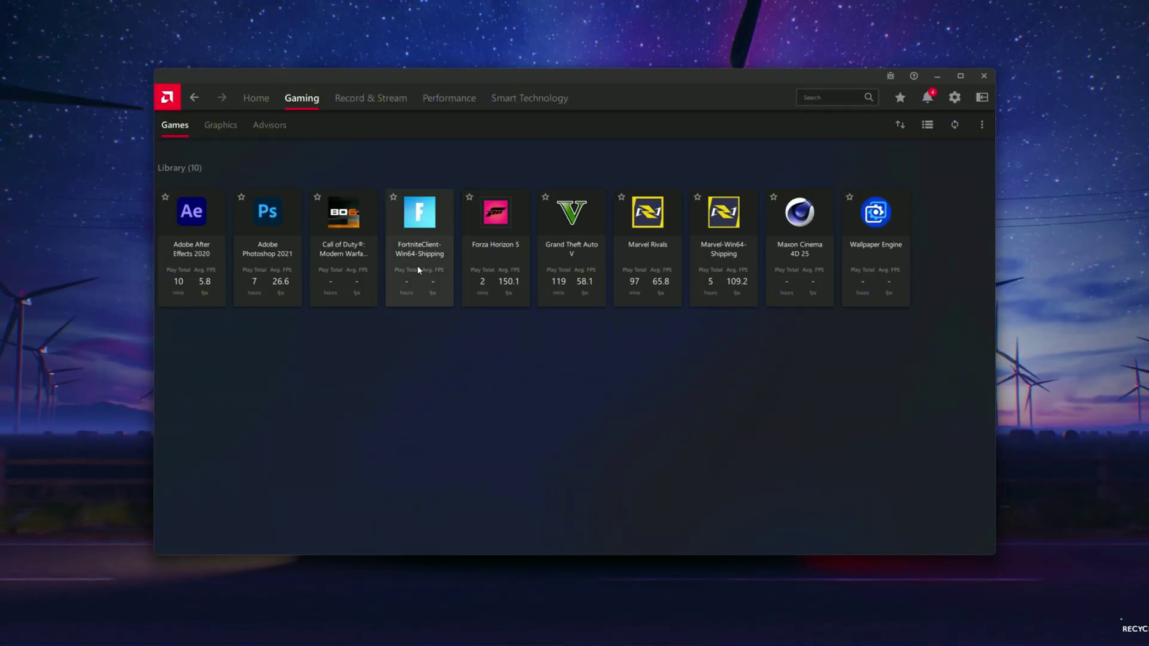
{"action": "left_click", "coordinate": [419, 266]}
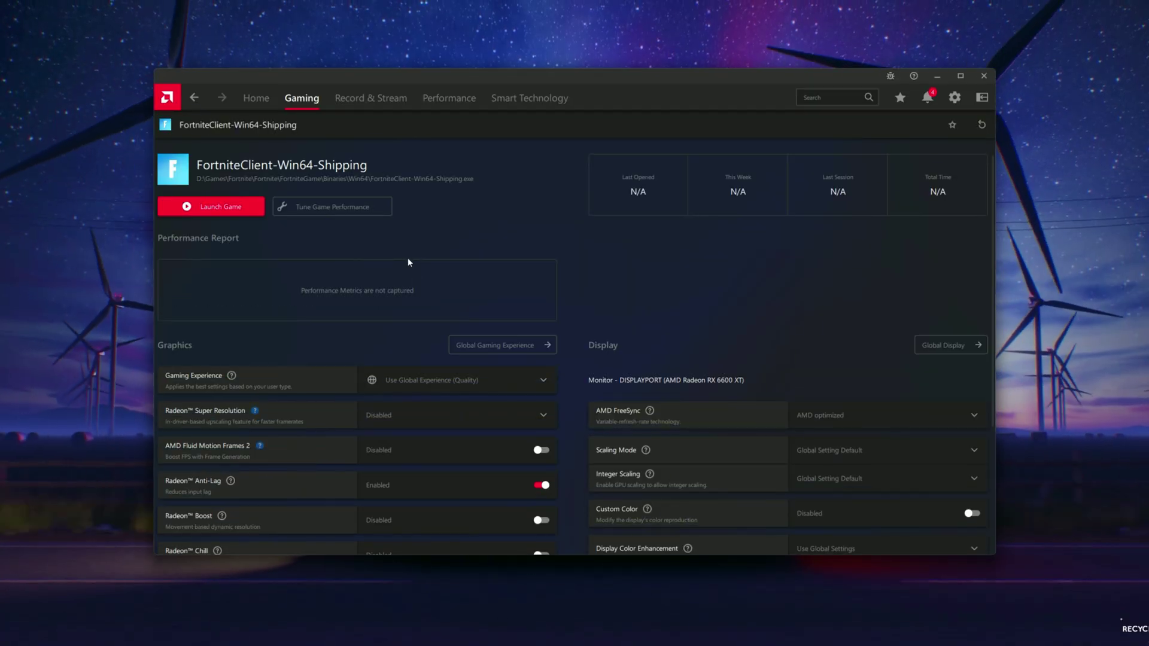
{"action": "scroll", "coordinate": [408, 259], "scroll_direction": "down", "scroll_amount": 3}
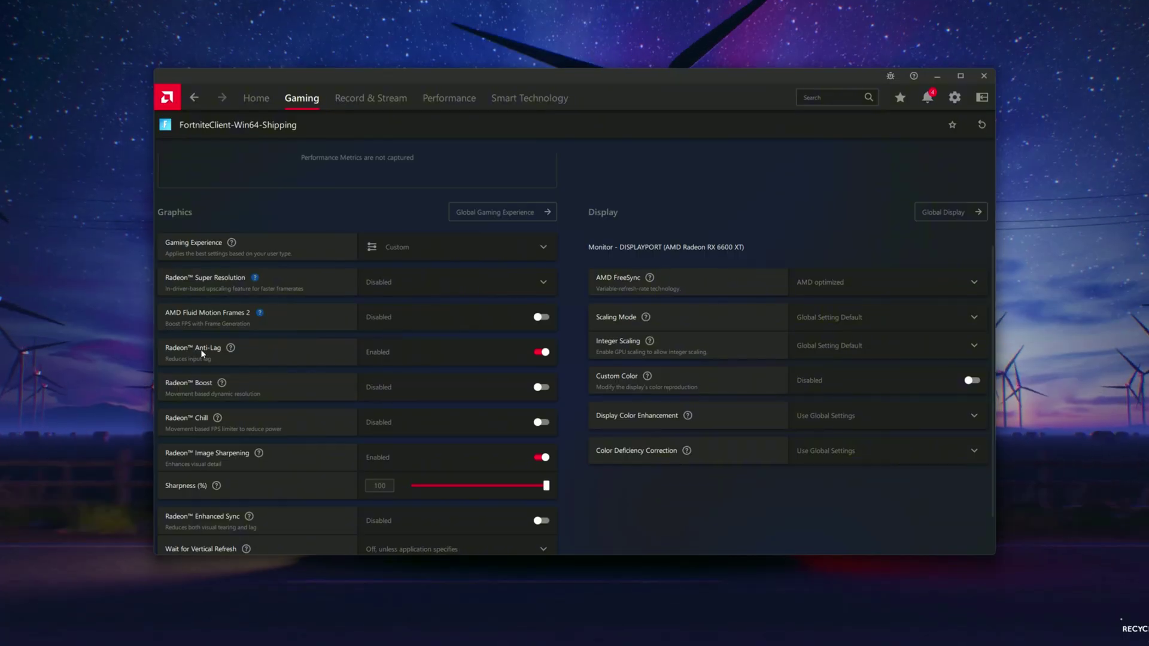
{"action": "scroll", "coordinate": [232, 428], "scroll_direction": "down", "scroll_amount": 1}
{"action": "left_click", "coordinate": [518, 409]}
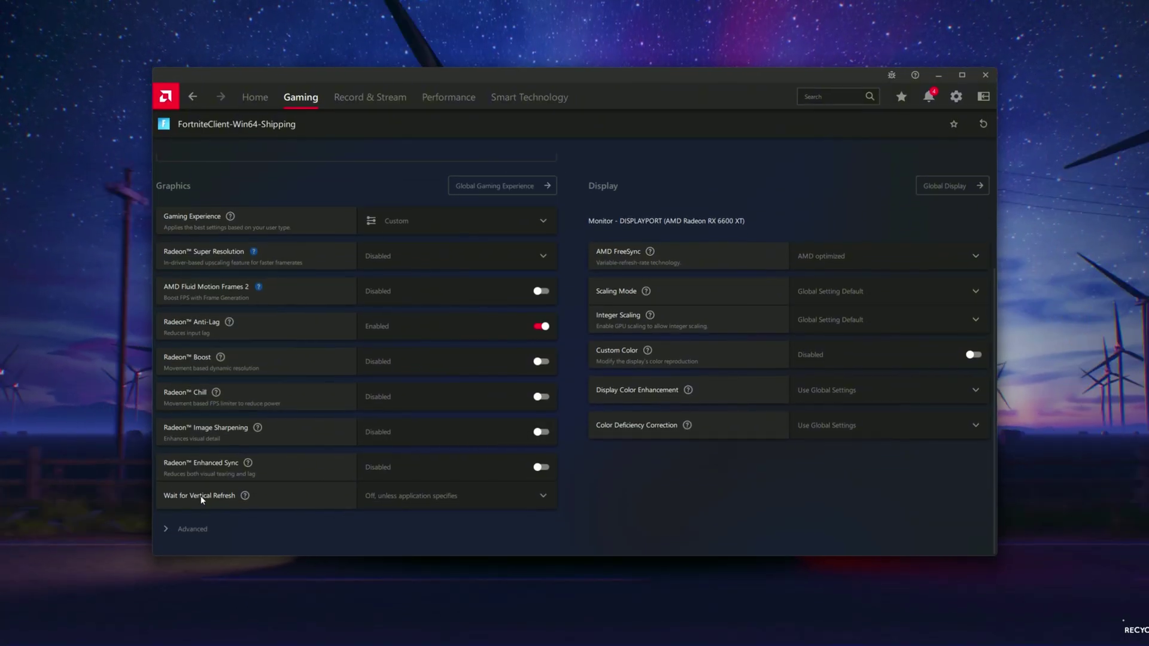
{"action": "left_click", "coordinate": [390, 500]}
{"action": "left_click", "coordinate": [387, 474]}
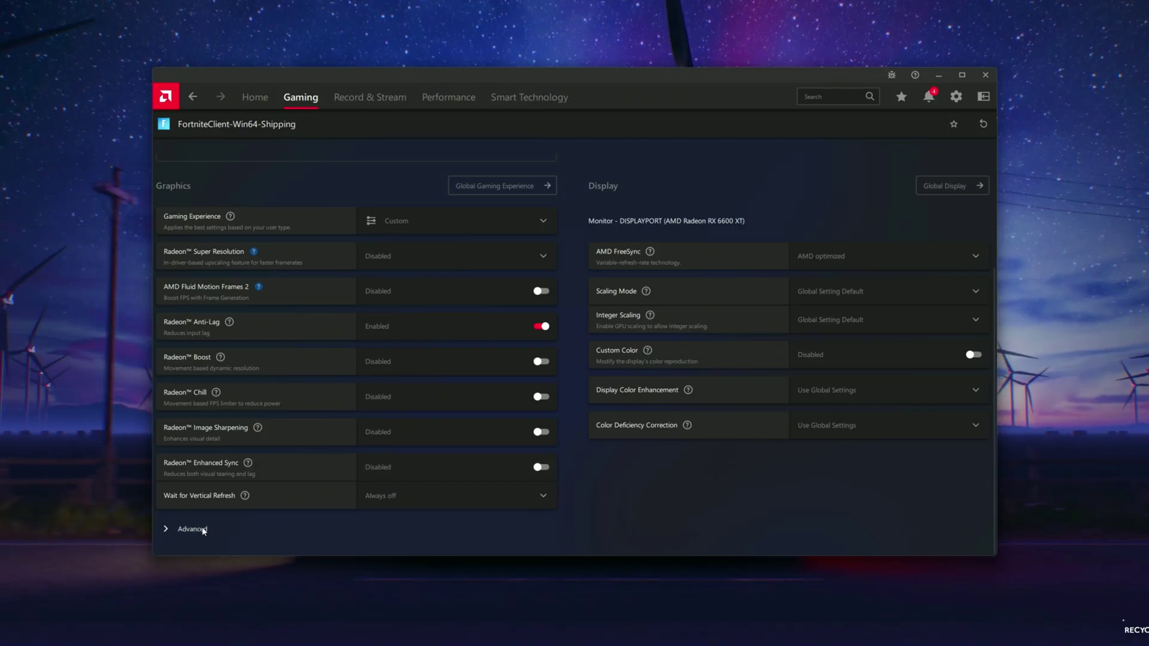
Set Texture Filtering to Performance and override tessellation with Maximum Tessellation Level Off
{"action": "scroll", "coordinate": [364, 436], "scroll_direction": "down", "scroll_amount": 4}
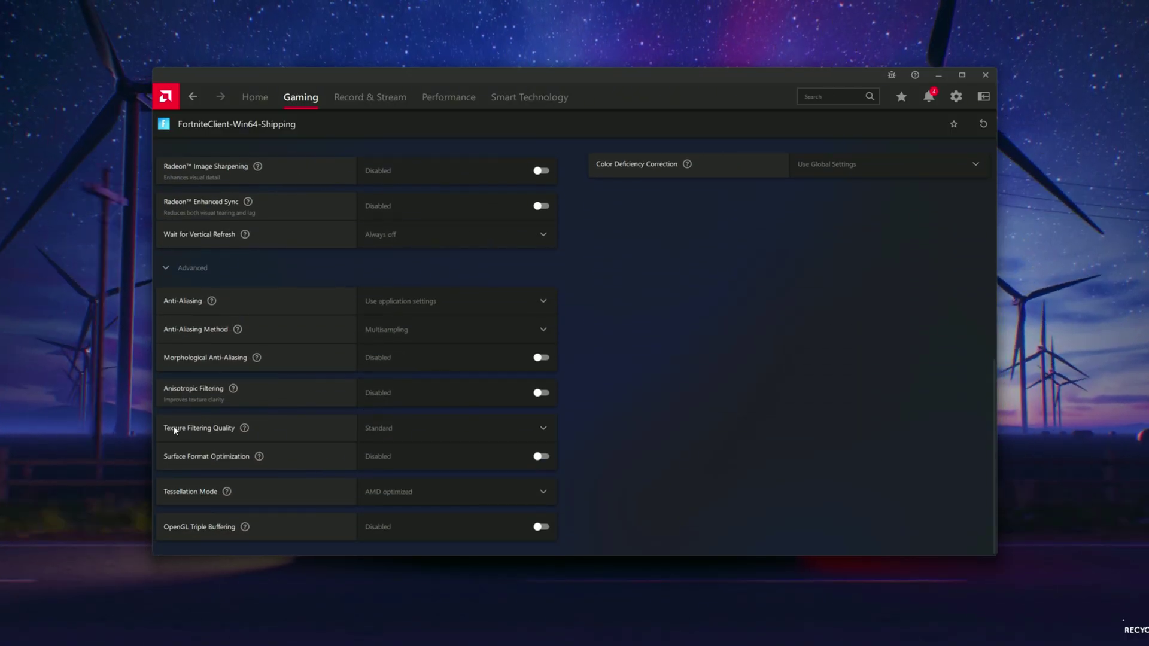
{"action": "left_click", "coordinate": [383, 426]}
{"action": "left_click", "coordinate": [387, 500]}
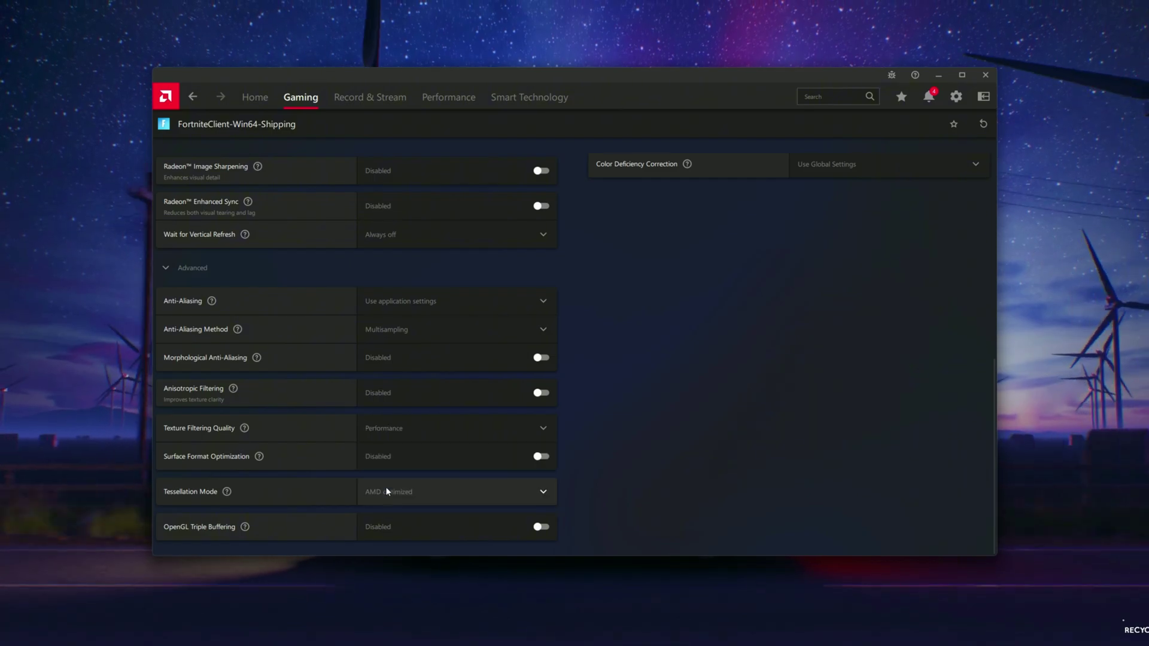
{"action": "left_click", "coordinate": [389, 493]}
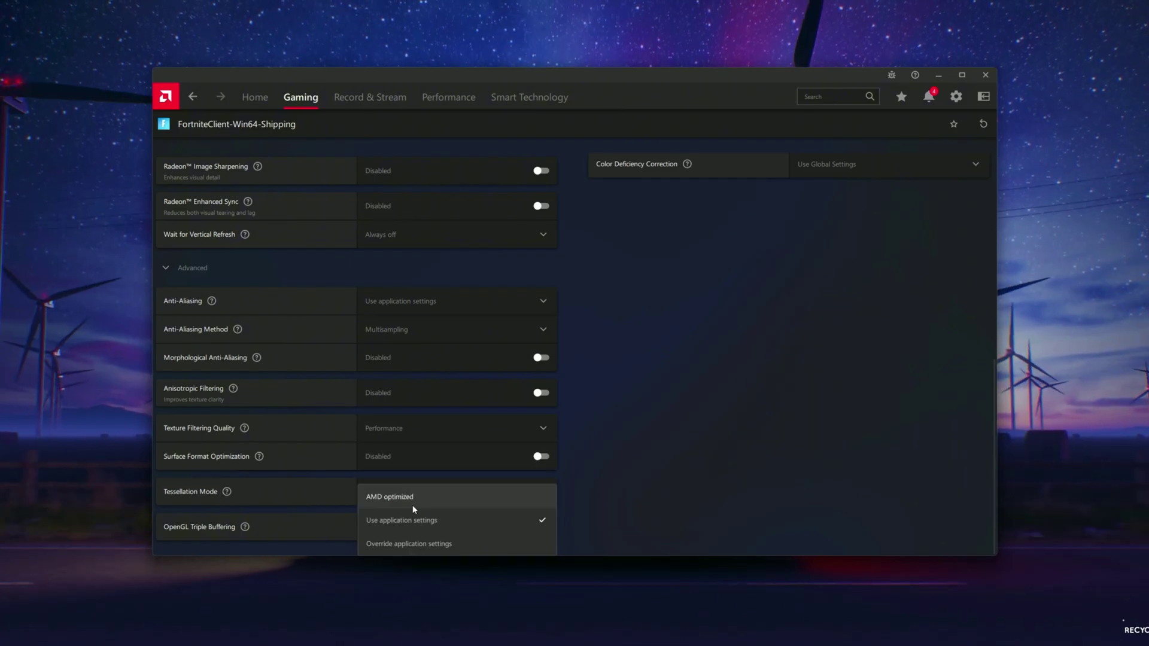
{"action": "left_click", "coordinate": [379, 542]}
{"action": "scroll", "coordinate": [389, 514], "scroll_direction": "down", "scroll_amount": 1}
{"action": "left_click", "coordinate": [398, 489]}
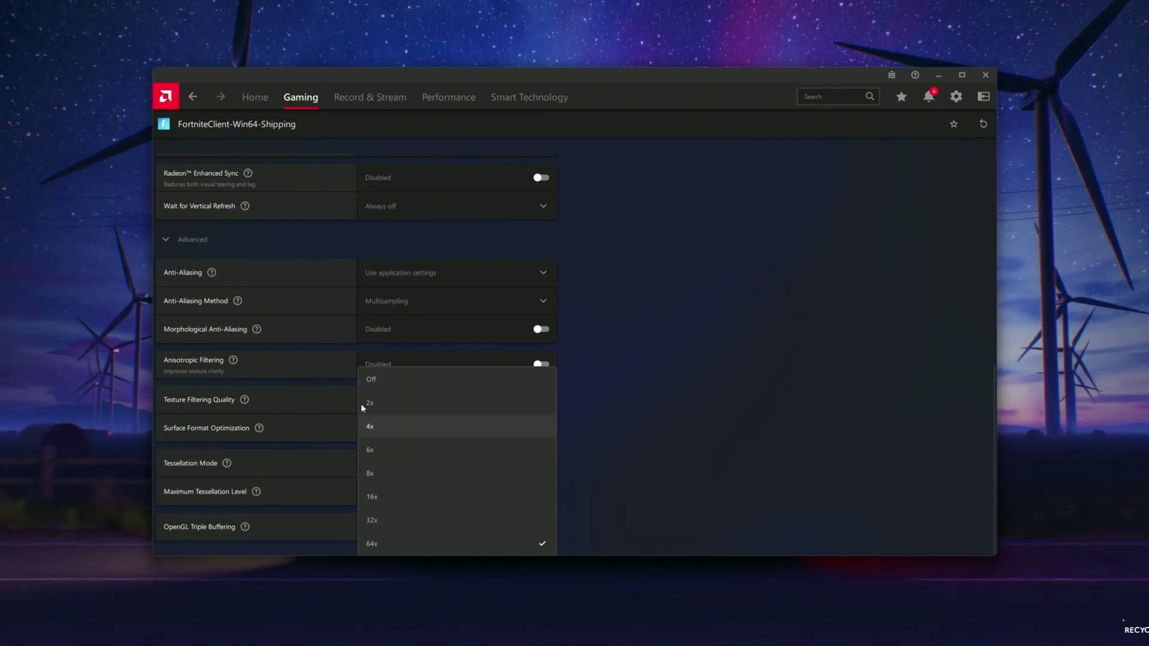
{"action": "left_click", "coordinate": [373, 387]}
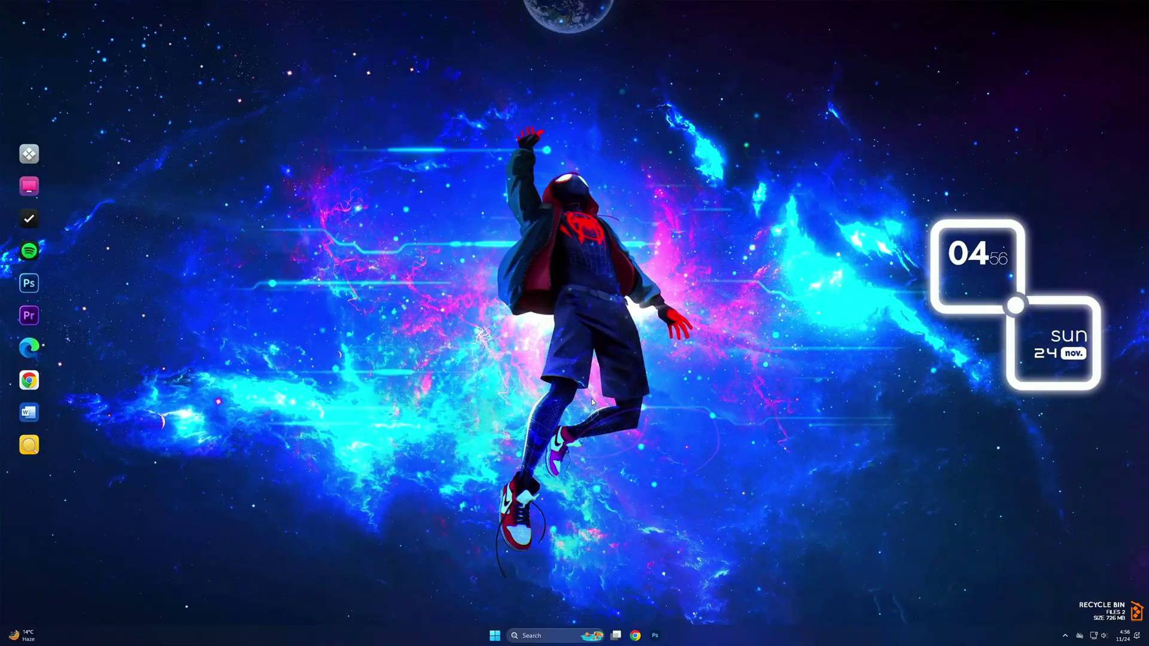
Open %localappdata% from Run, then open FortniteGame\Saved\Config\WindowsClient\GameUserSettings.ini in Notepad
{"action": "key", "text": "super+r"}
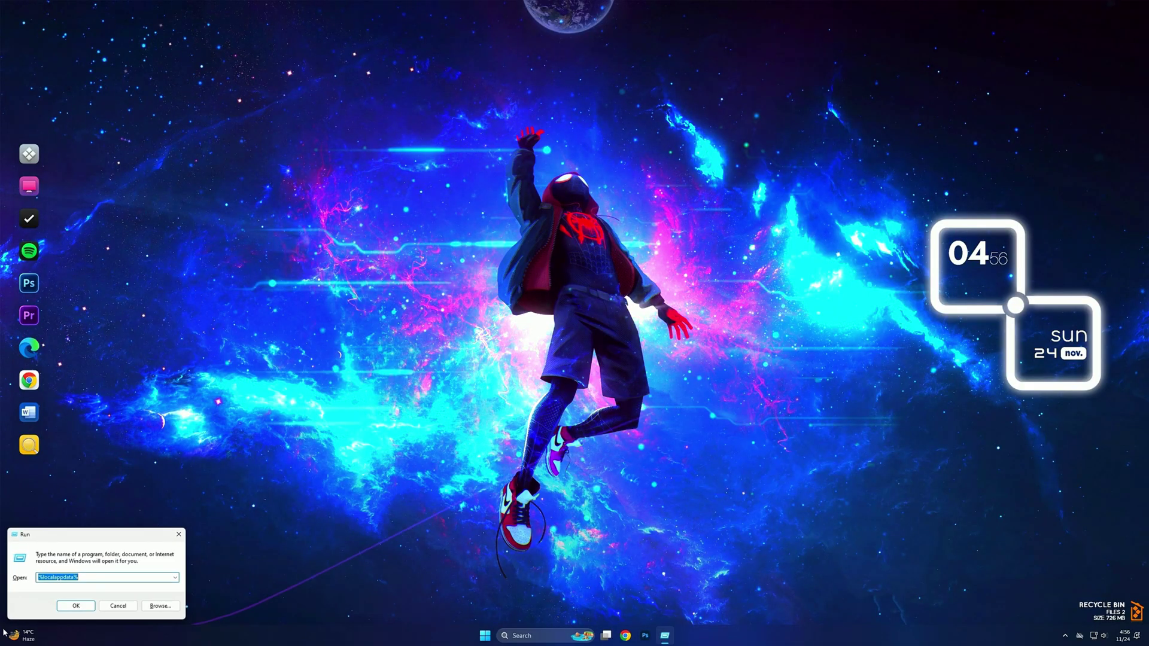
{"action": "left_click_drag", "start_coordinate": [71, 535], "coordinate": [536, 245]}
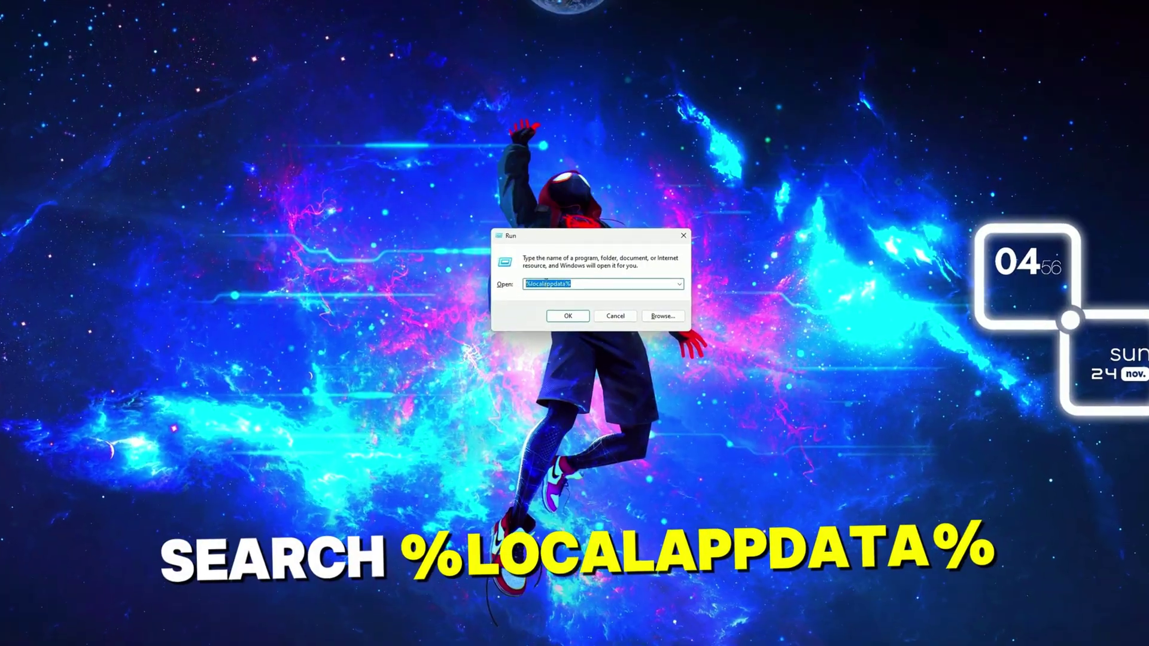
{"action": "key", "text": "Return"}
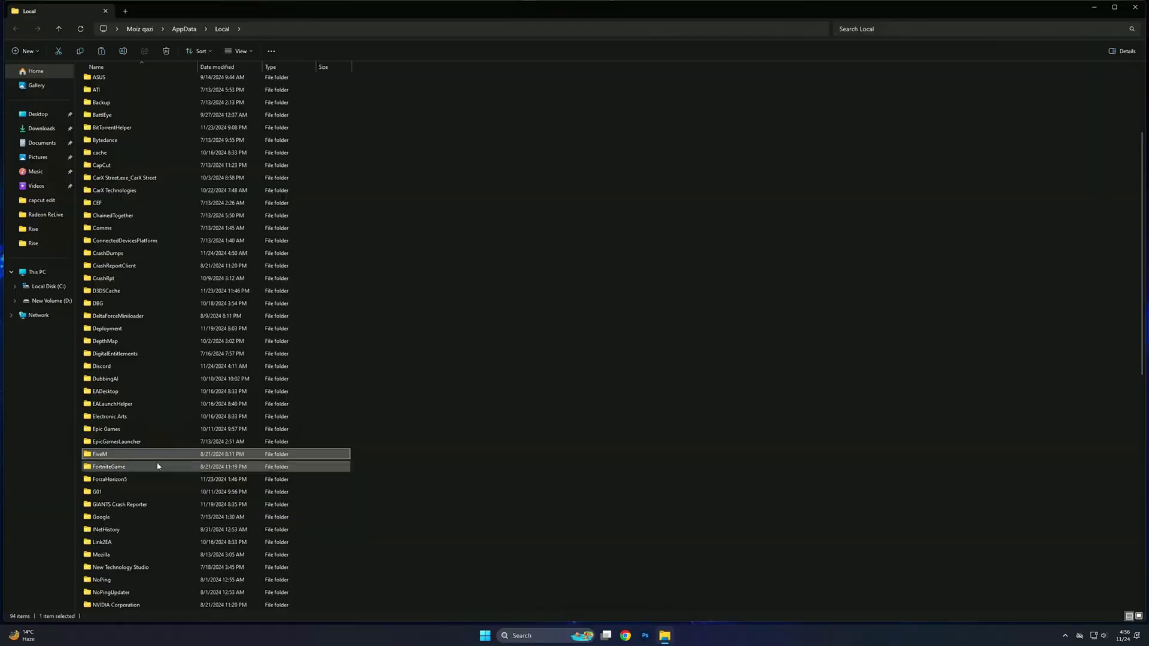
{"action": "left_click", "coordinate": [158, 466]}
{"action": "scroll", "coordinate": [109, 386], "scroll_direction": "down", "scroll_amount": 2}
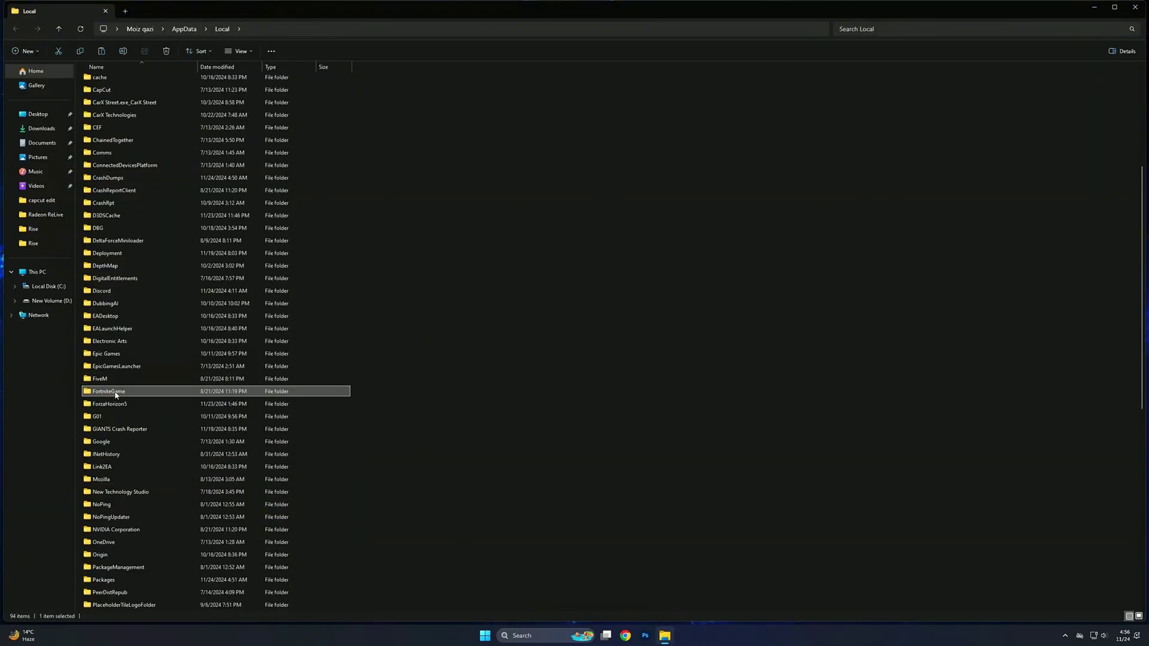
{"action": "double_click", "coordinate": [116, 393]}
{"action": "double_click", "coordinate": [114, 94]}
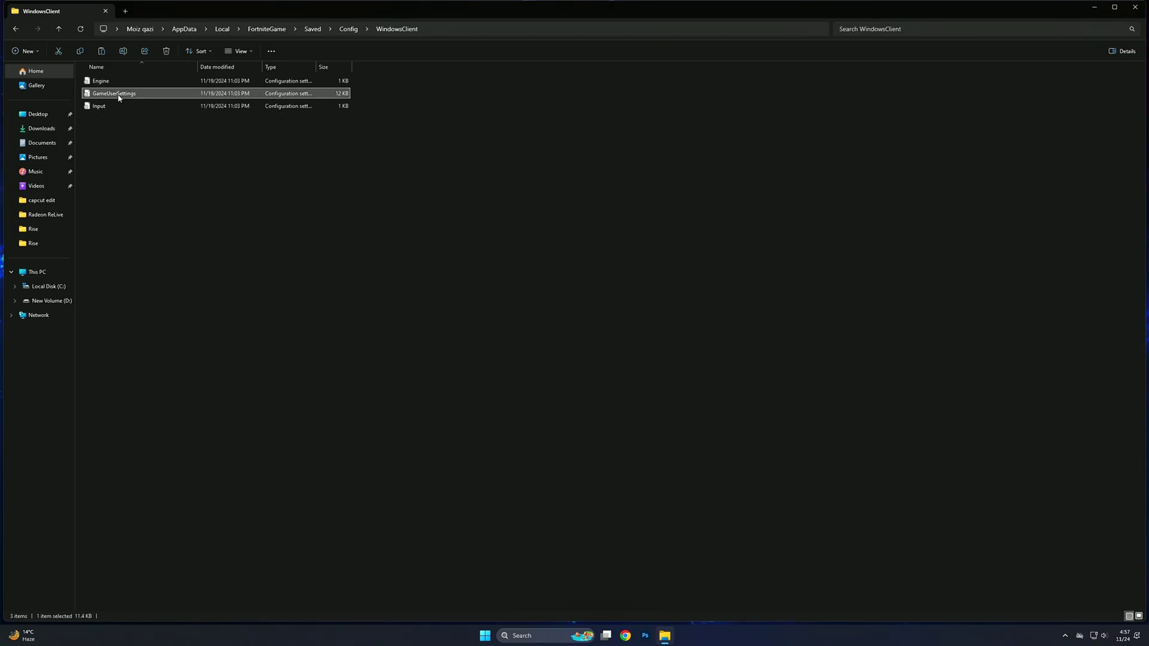
{"action": "double_click", "coordinate": [108, 94]}
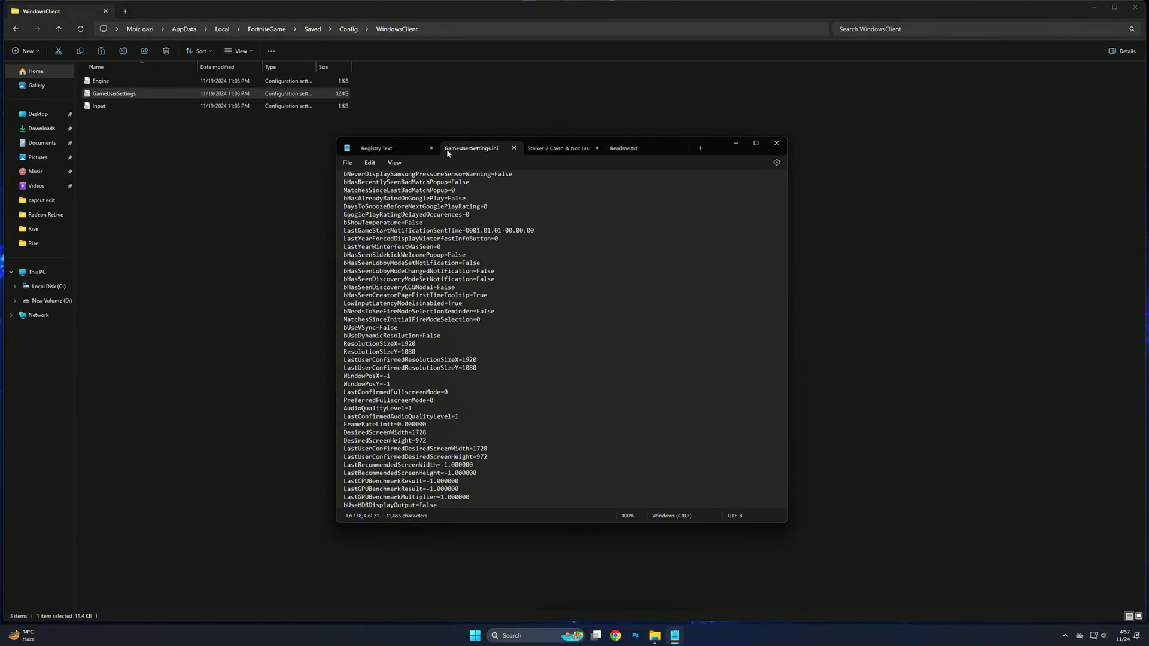
Under [ScalabilityGroups], change sg.ResolutionQuality from 90 to 25.000000 and save GameUserSettings.ini
{"action": "scroll", "coordinate": [515, 256], "scroll_direction": "down", "scroll_amount": 15}
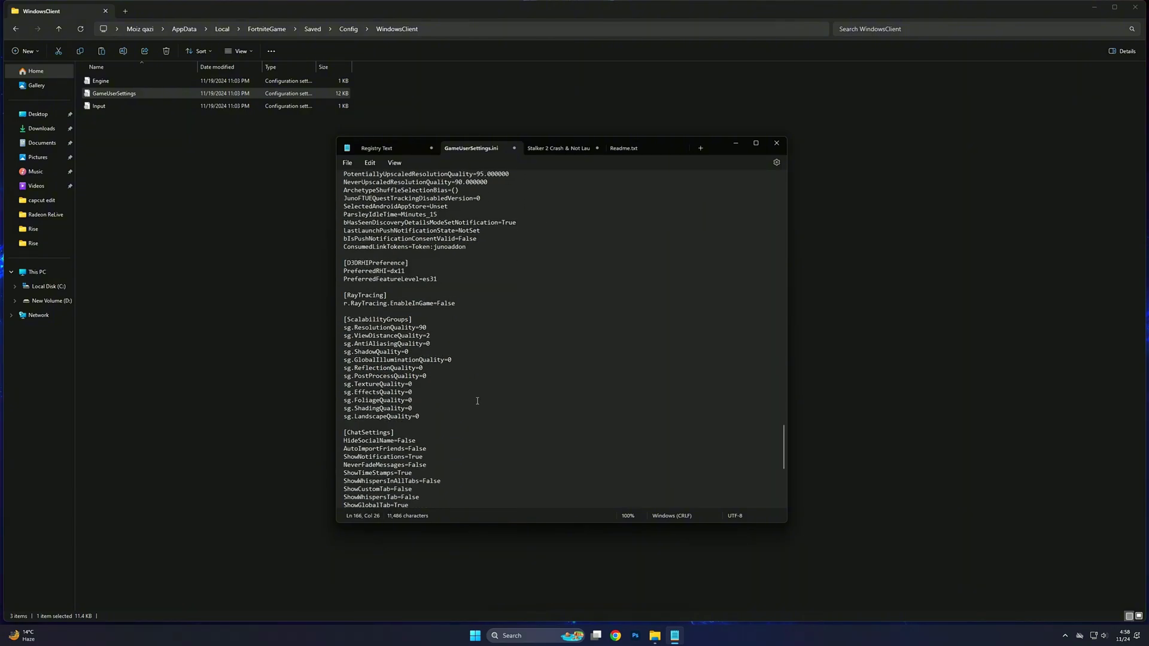
{"action": "left_click", "coordinate": [390, 453]}
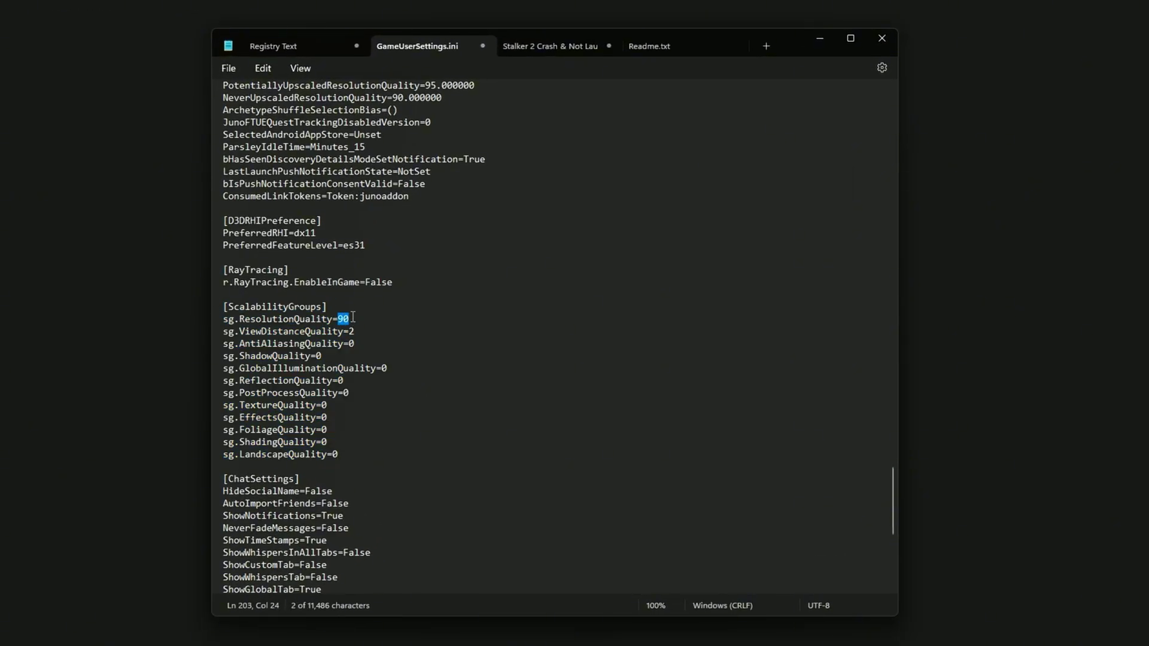
{"action": "type", "text": "25.00"}
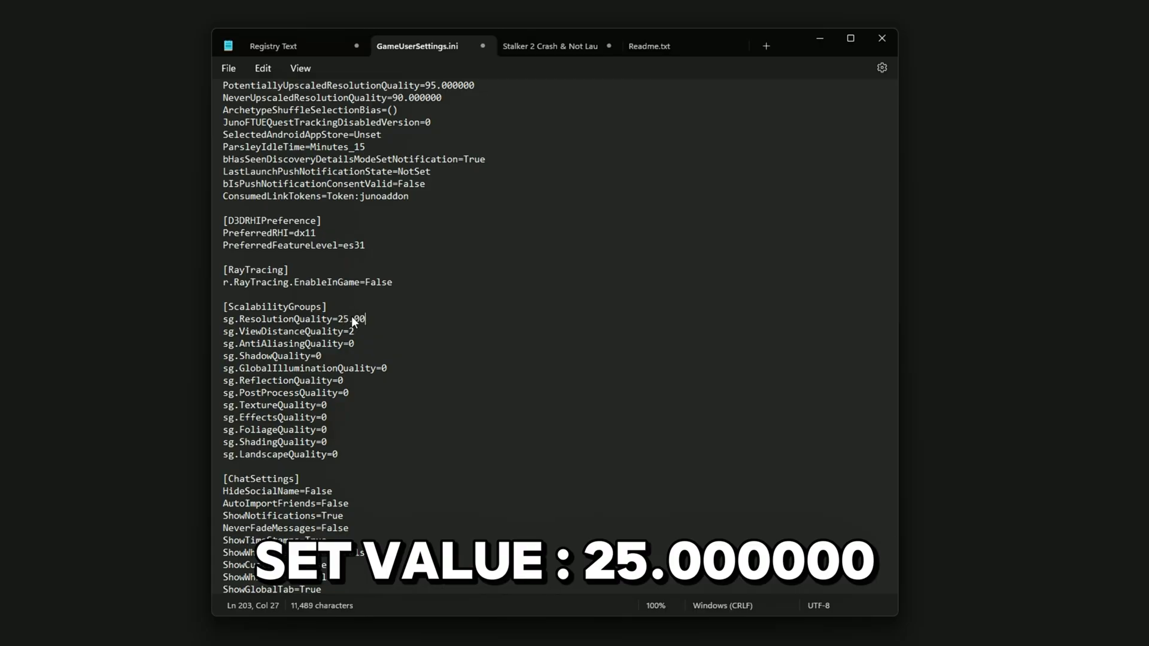
{"action": "type", "text": "0000"}
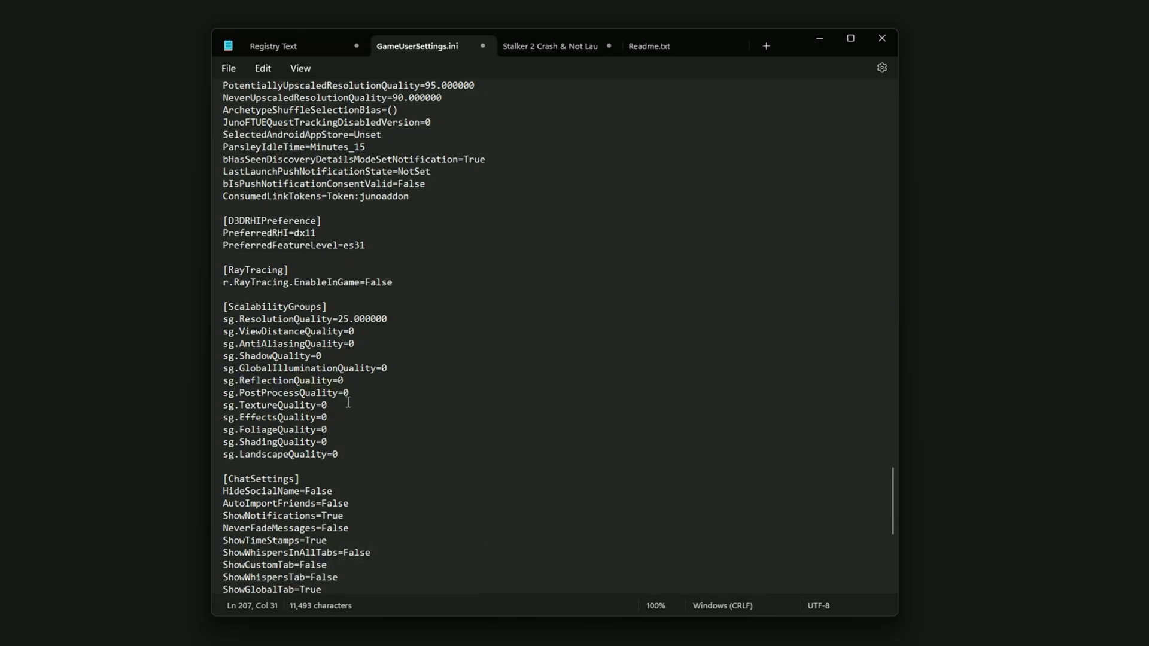
{"action": "left_click", "coordinate": [224, 69]}
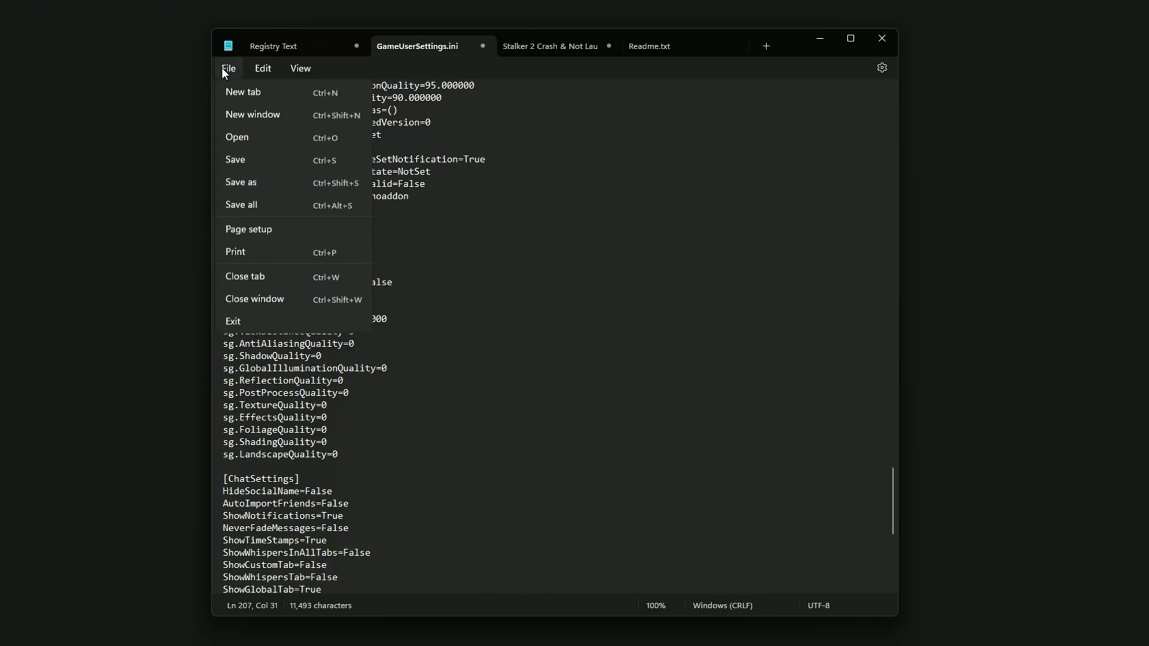
{"action": "left_click", "coordinate": [231, 160]}
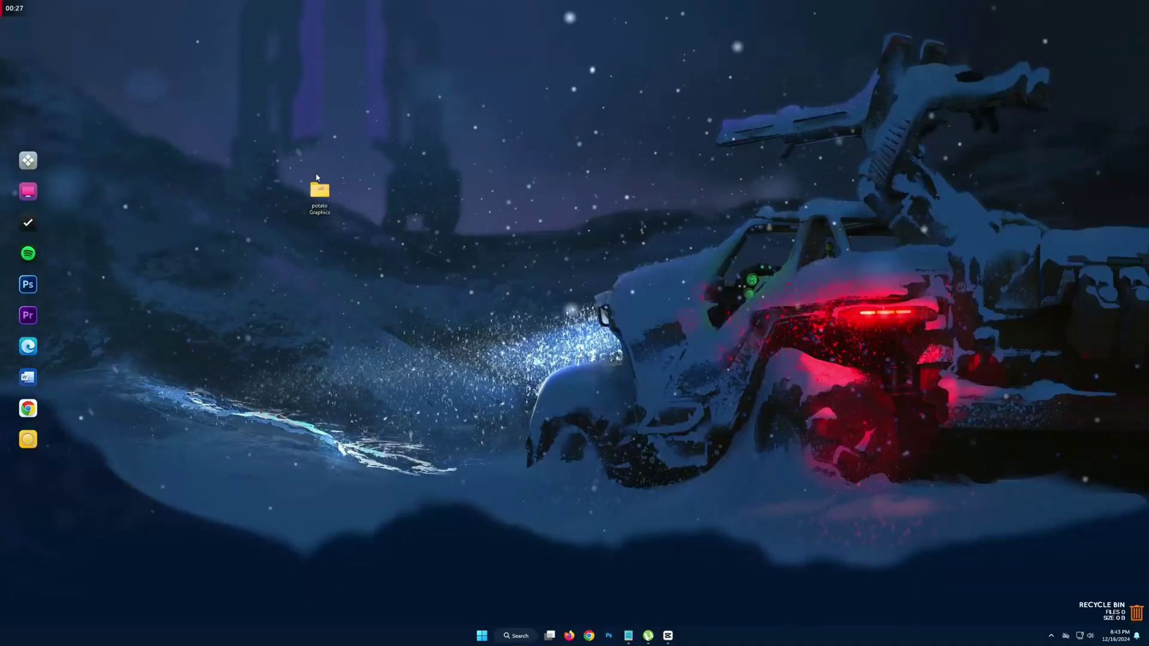
Launch Potato Graphics, run Optimize AMD from the AMD tab and dismiss the Success message
{"action": "double_click", "coordinate": [319, 188]}
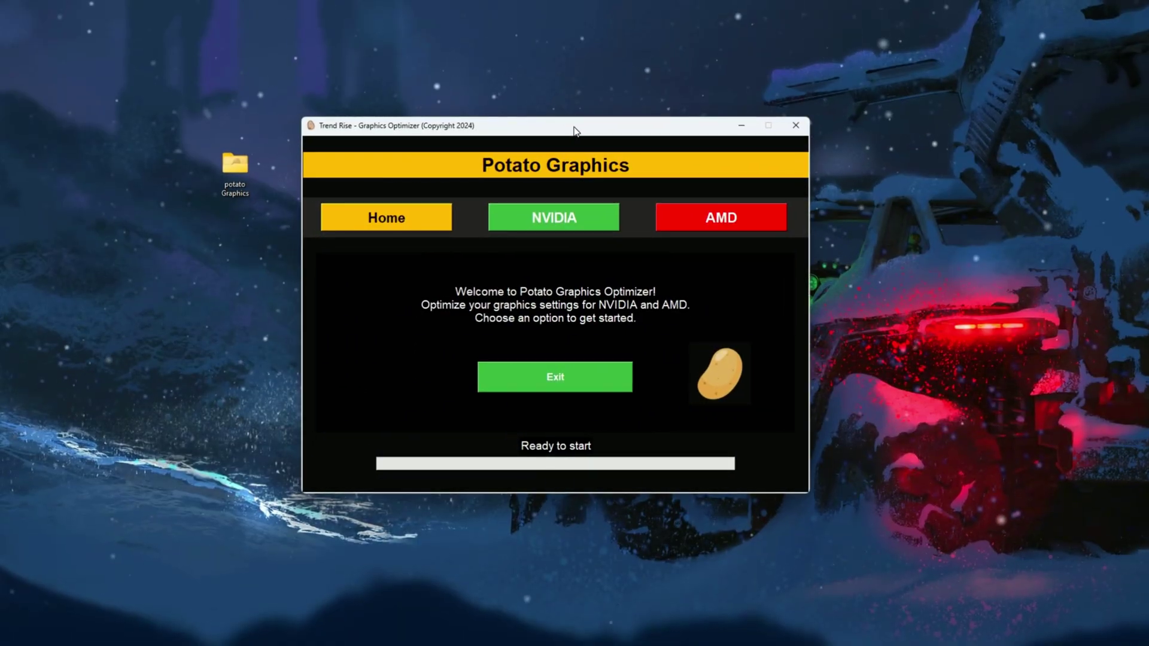
{"action": "left_click_drag", "start_coordinate": [573, 131], "coordinate": [569, 131]}
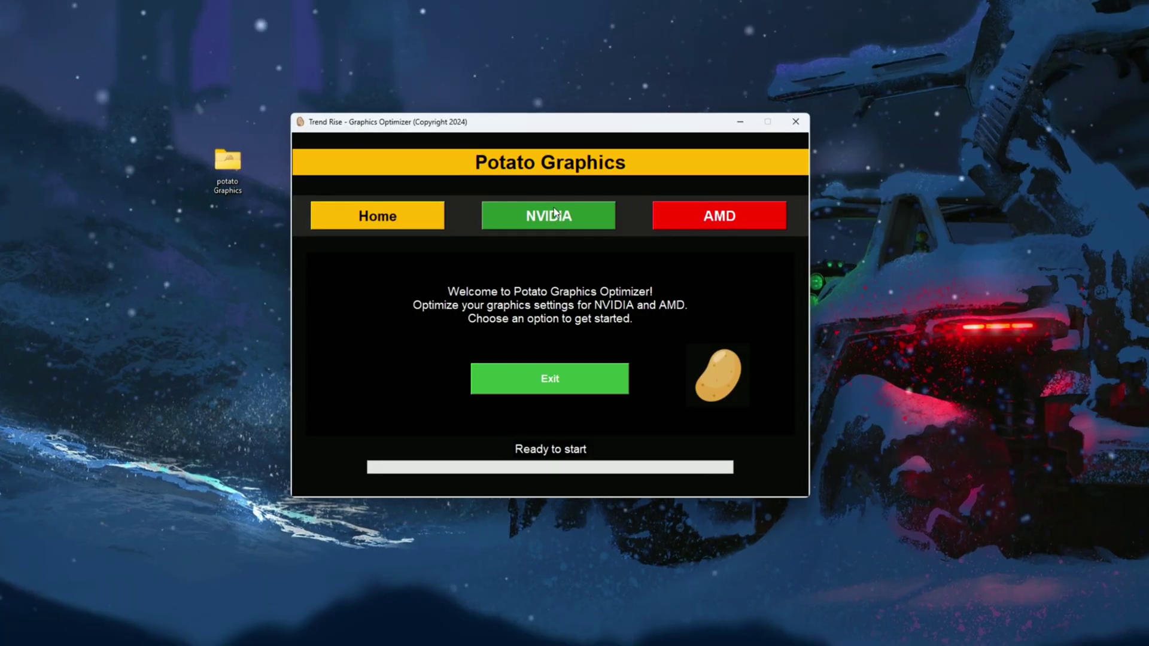
{"action": "left_click", "coordinate": [709, 216]}
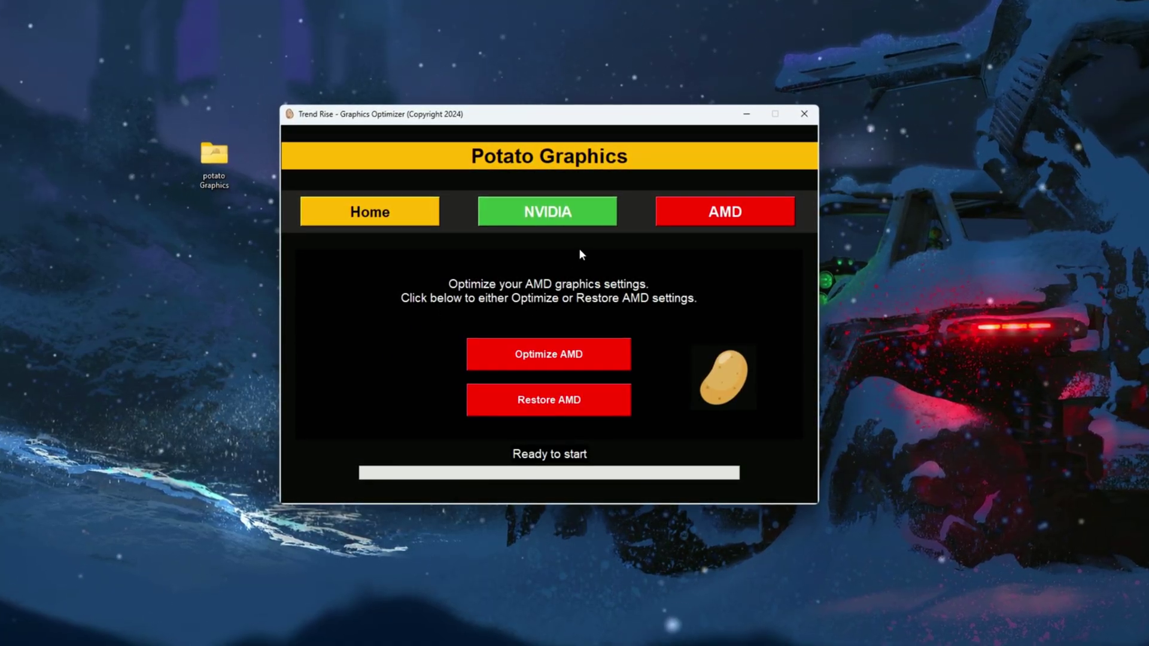
{"action": "left_click", "coordinate": [559, 357]}
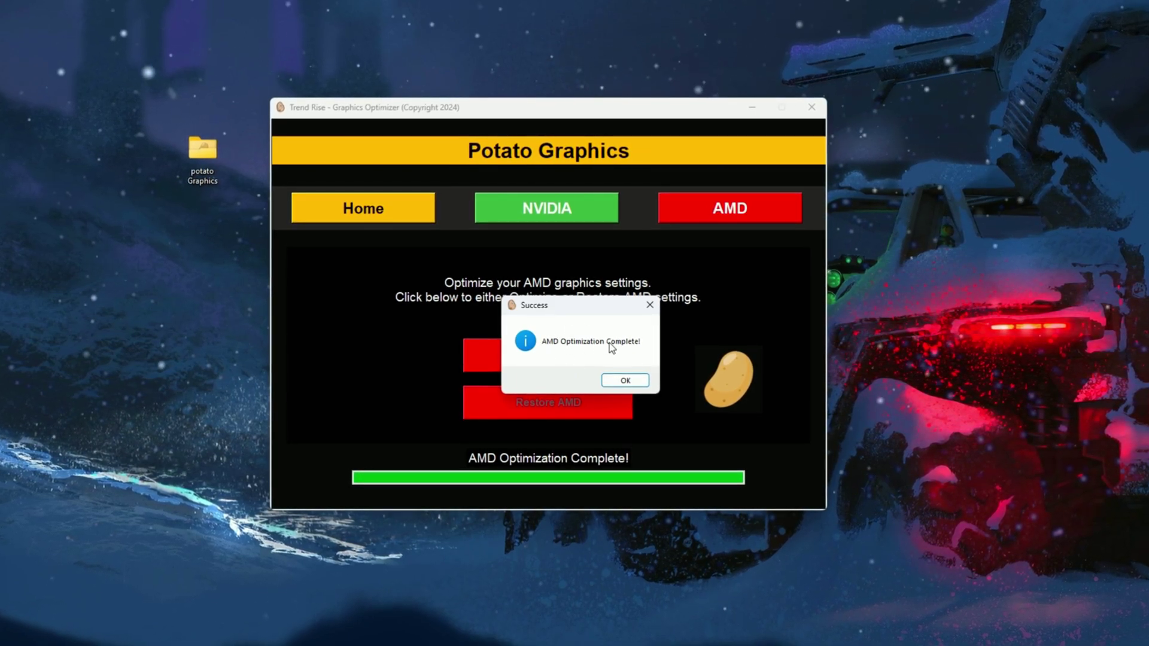
{"action": "left_click", "coordinate": [626, 381]}
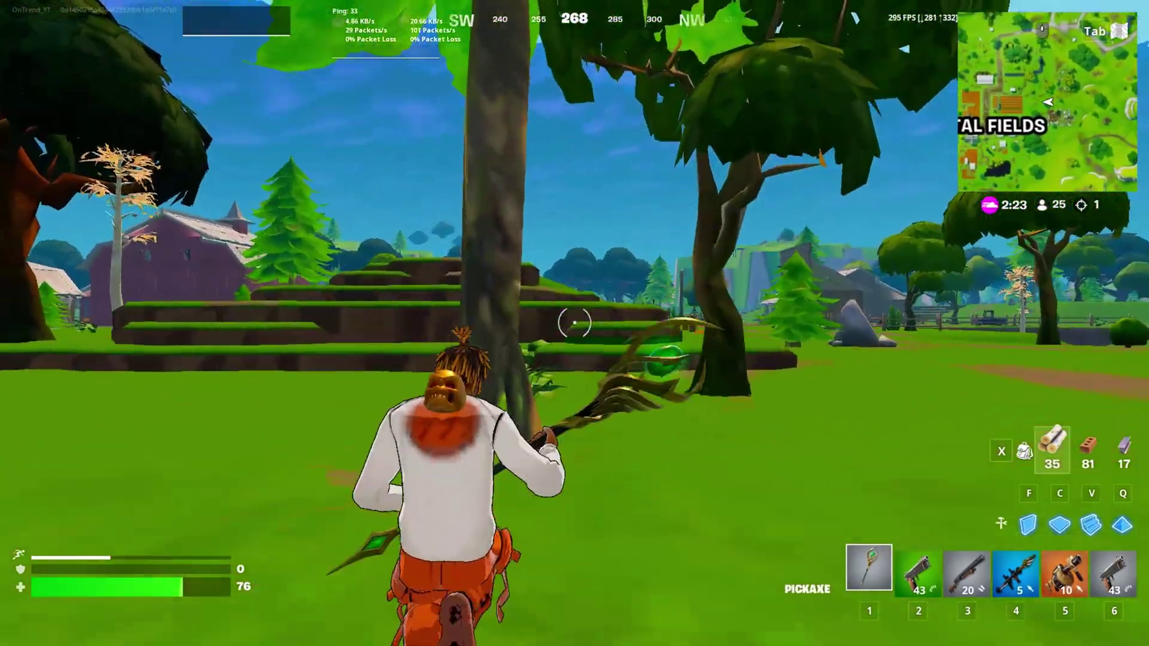
Pickaxe the tree to gather wood, then run toward the farm field
{"action": "left_click", "coordinate": [574, 323]}
{"action": "left_click", "coordinate": [574, 323]}
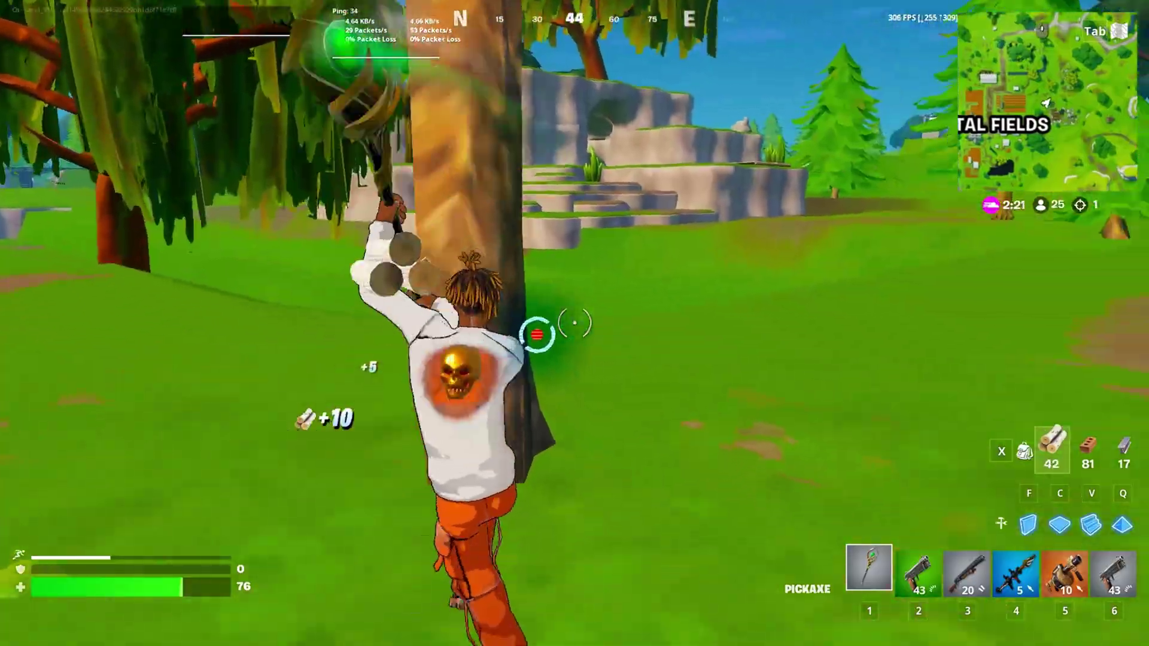
{"action": "left_click", "coordinate": [575, 323]}
{"action": "left_click", "coordinate": [574, 323]}
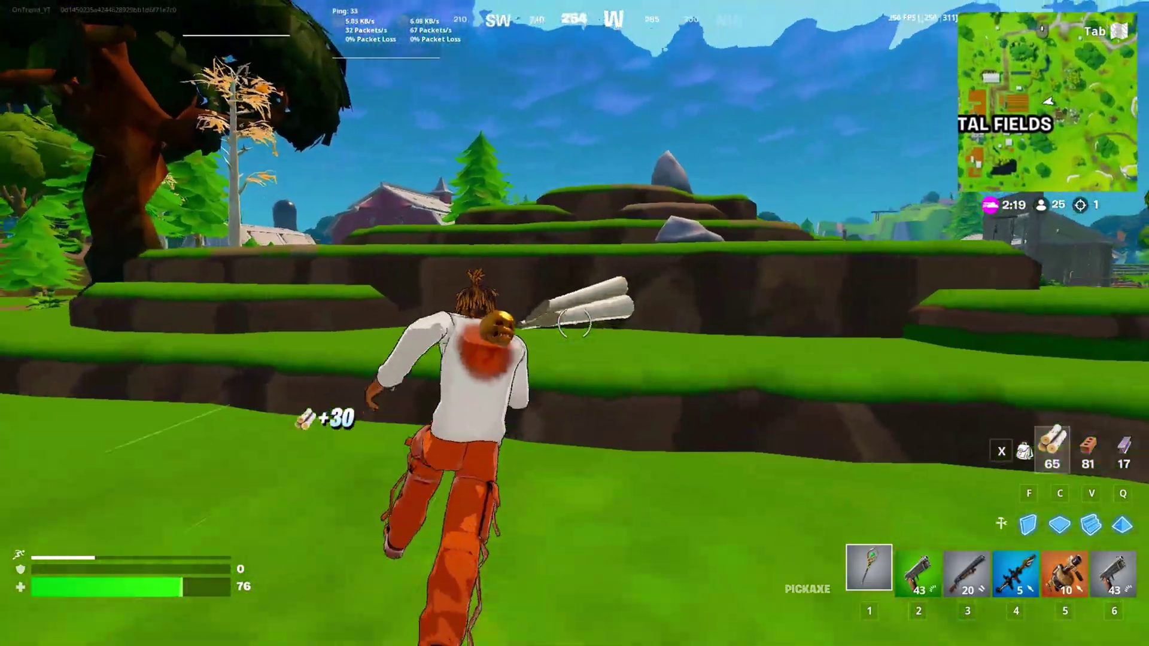
{"action": "key", "text": "w"}
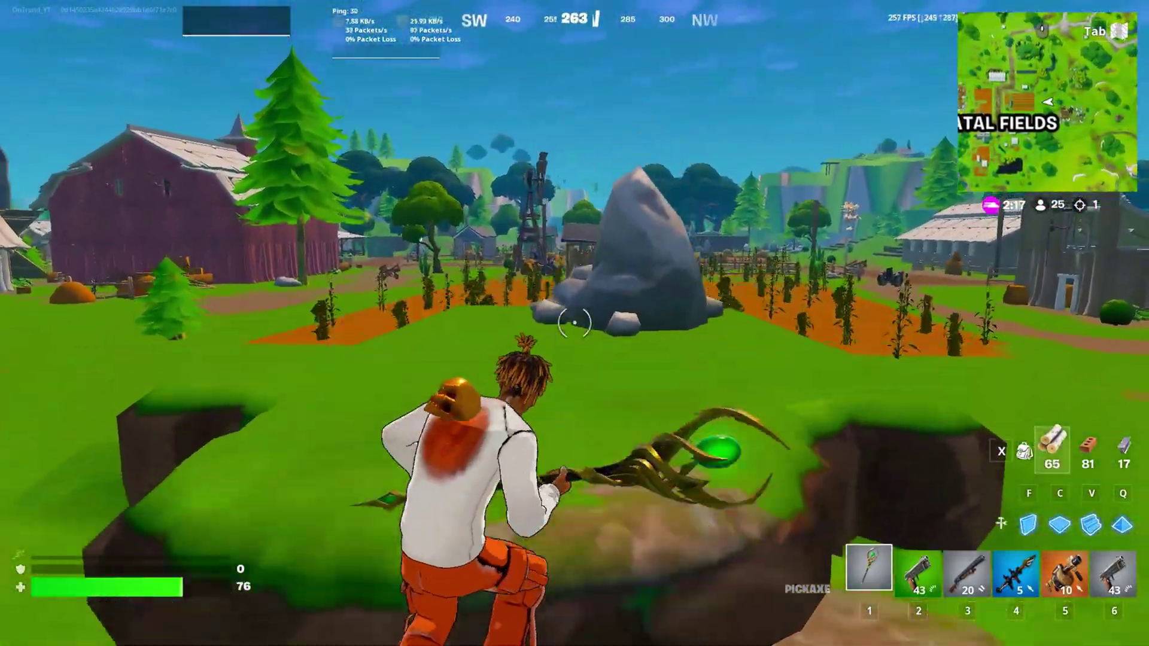
Place three wooden walls, switch to the Semi-Auto Pistol and jump up onto the structure
{"action": "key", "text": "w"}
{"action": "key", "text": "f"}
{"action": "left_click", "coordinate": [574, 323]}
{"action": "left_click", "coordinate": [574, 323]}
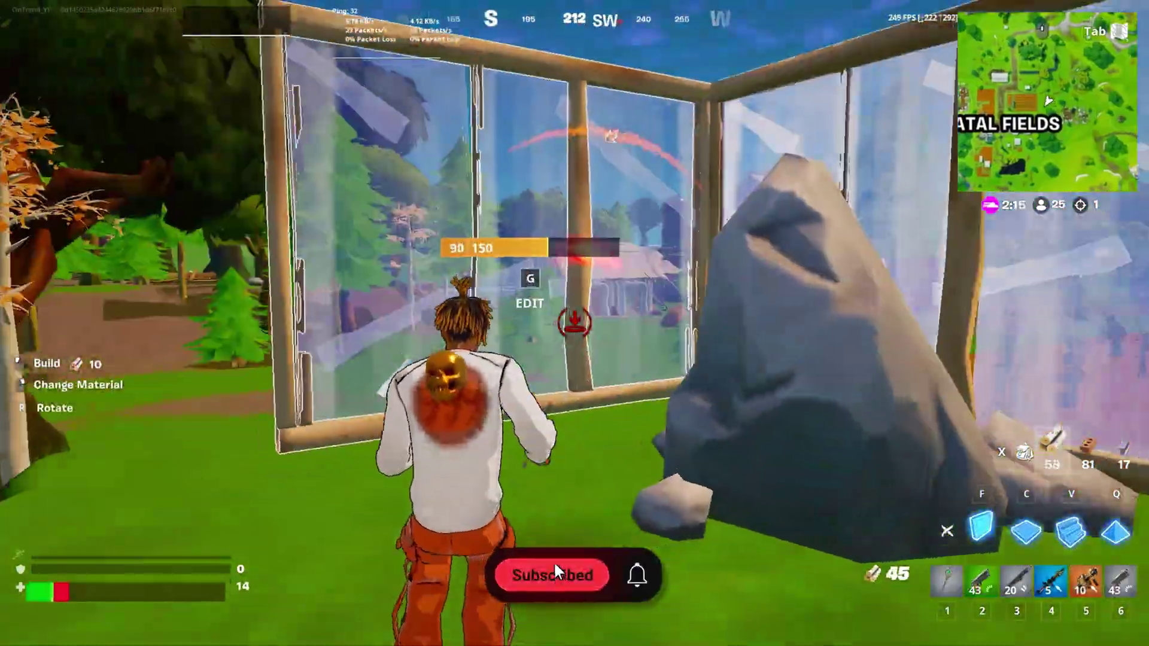
{"action": "left_click", "coordinate": [574, 323]}
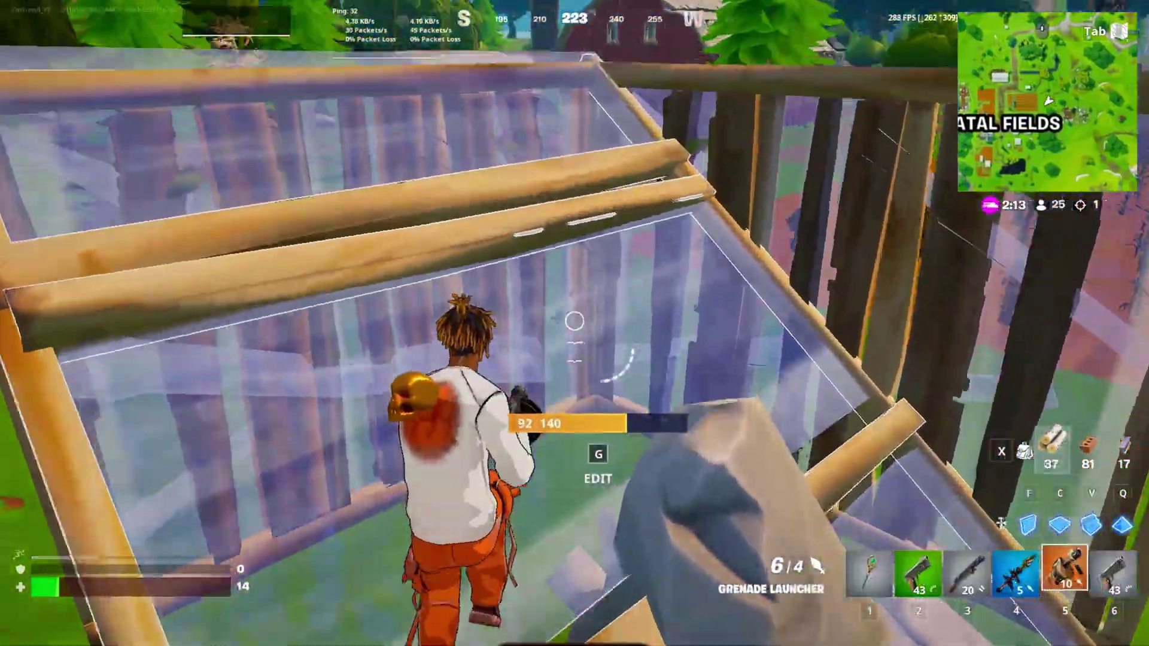
{"action": "key", "text": "2"}
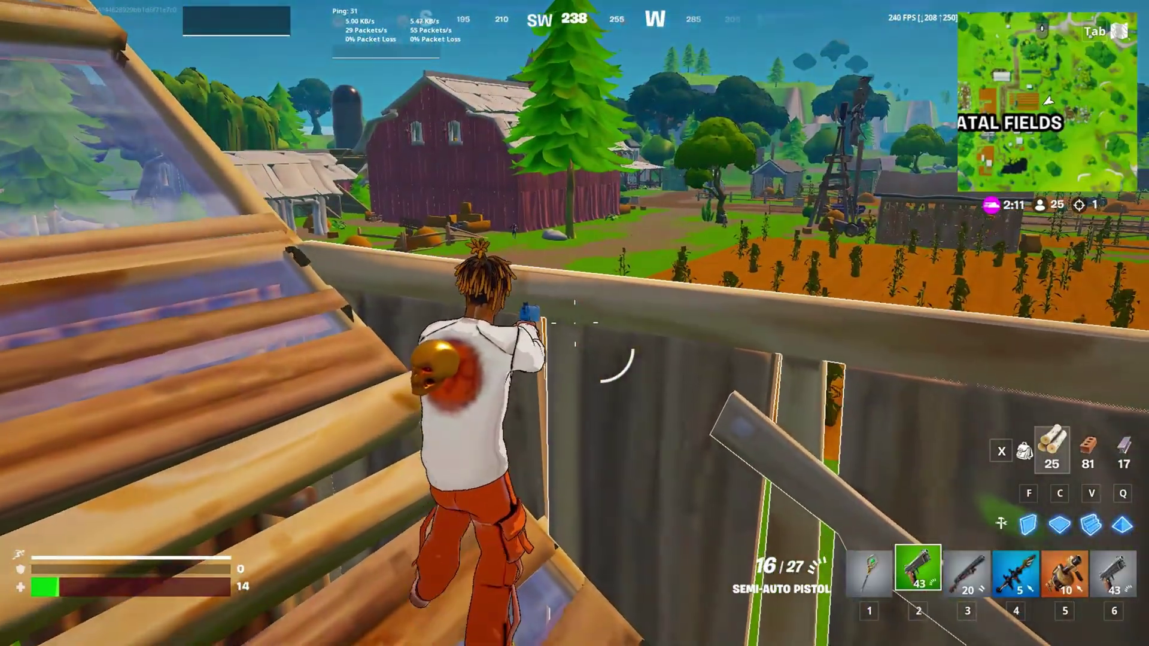
{"action": "key", "text": "space"}
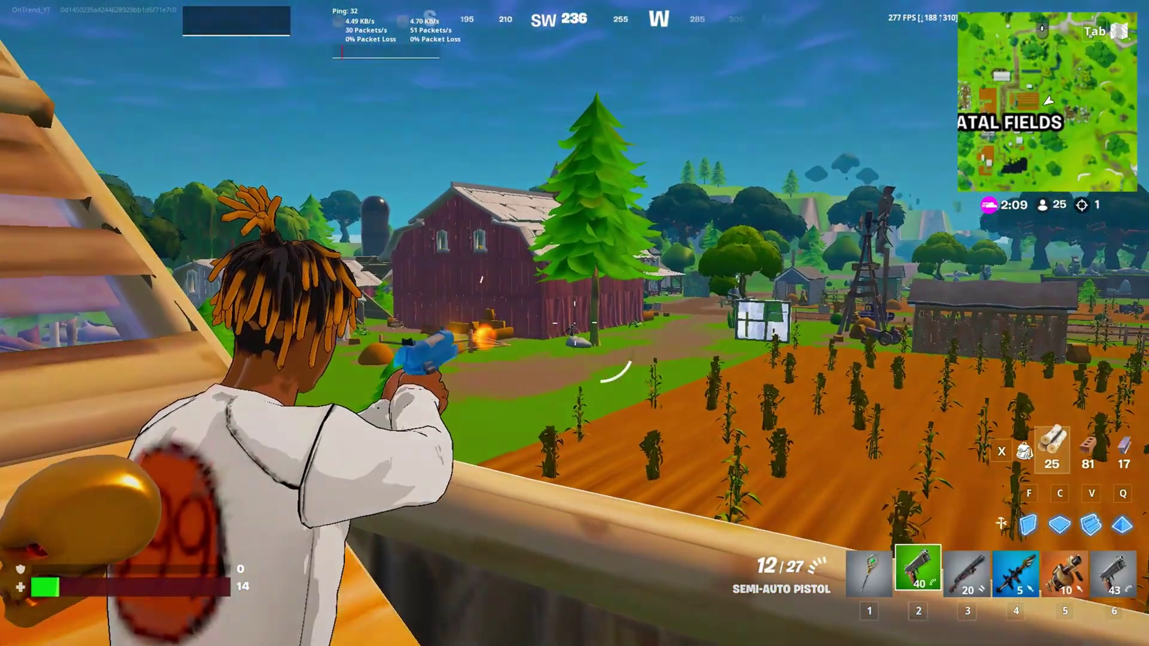